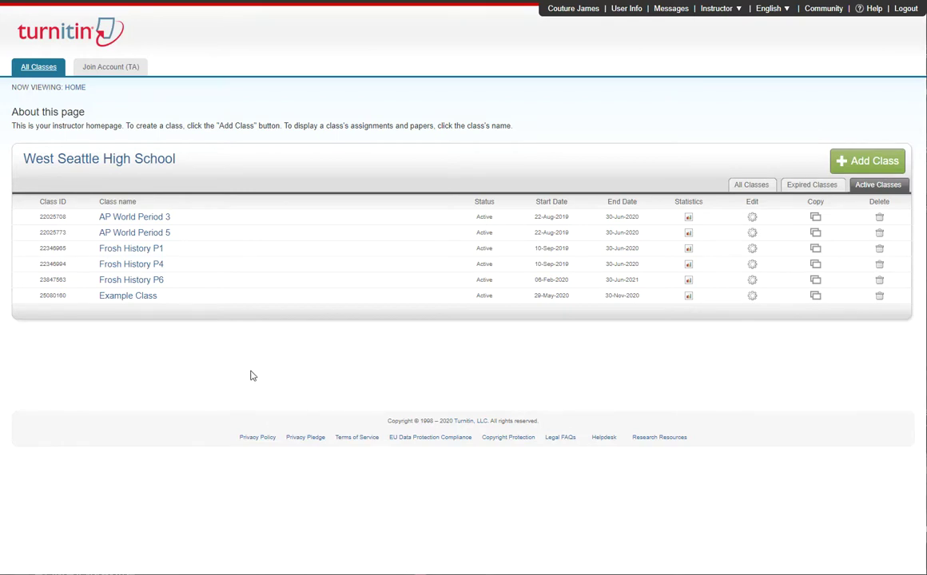
Open Example Class and view the inbox of the "Pulp fiction novel cover design" assignment.
click(127, 297)
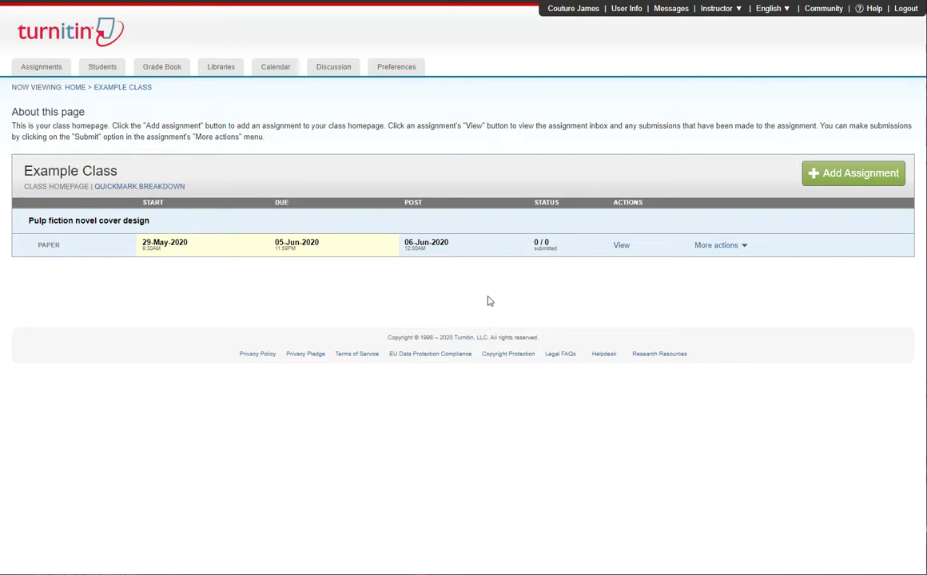
click(621, 246)
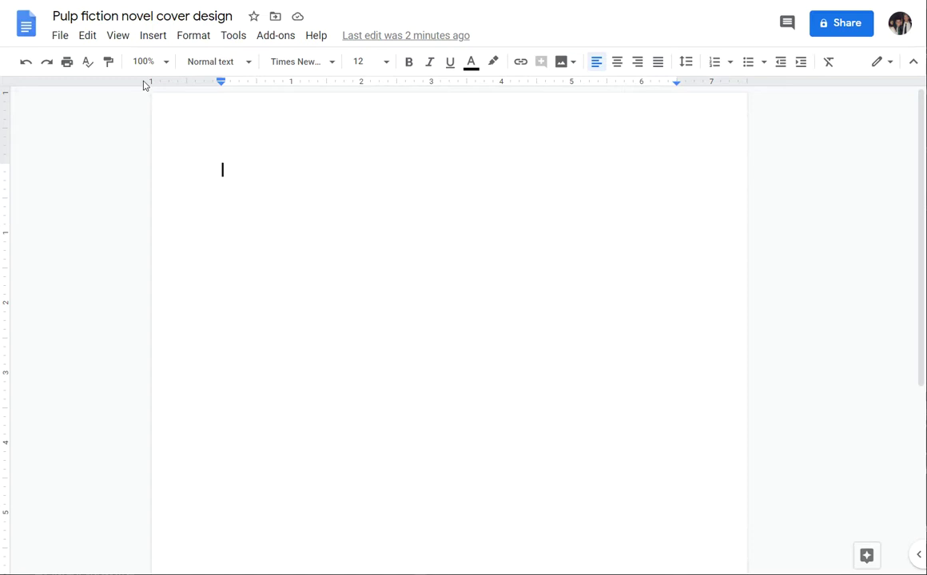
Switch to the "Pulp fiction novel cover design" Google Docs document and insert the rodentmutant.jpg image from the computer.
click(153, 37)
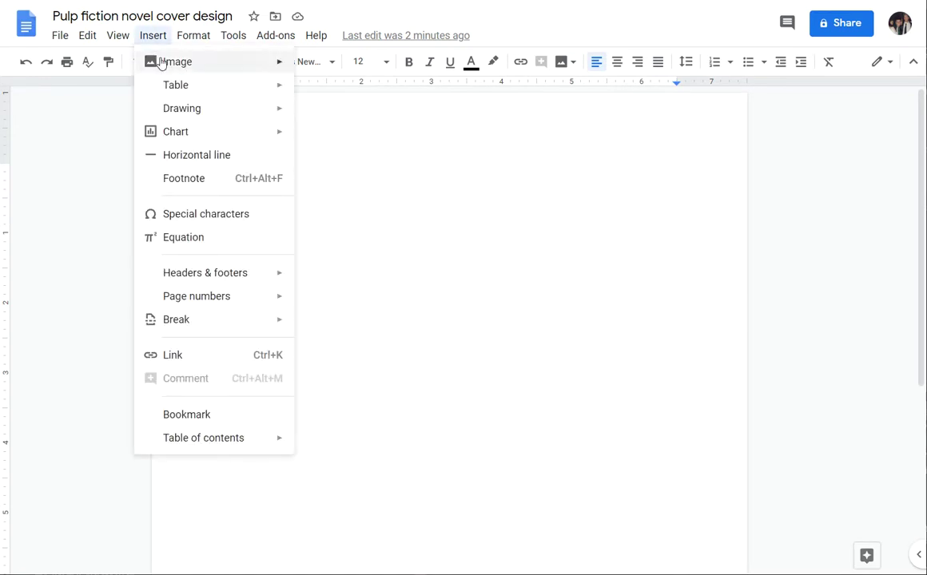
mouse_move(152, 62)
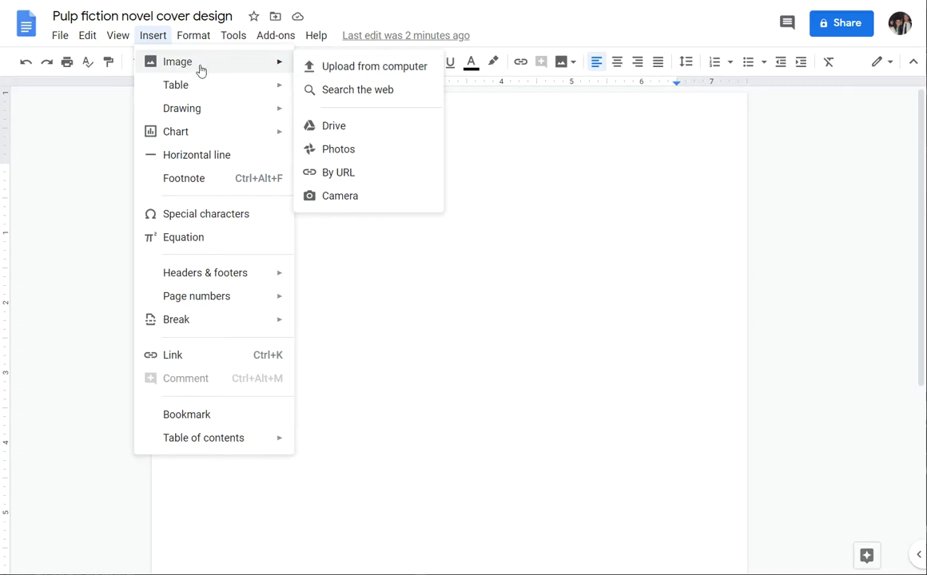
click(338, 71)
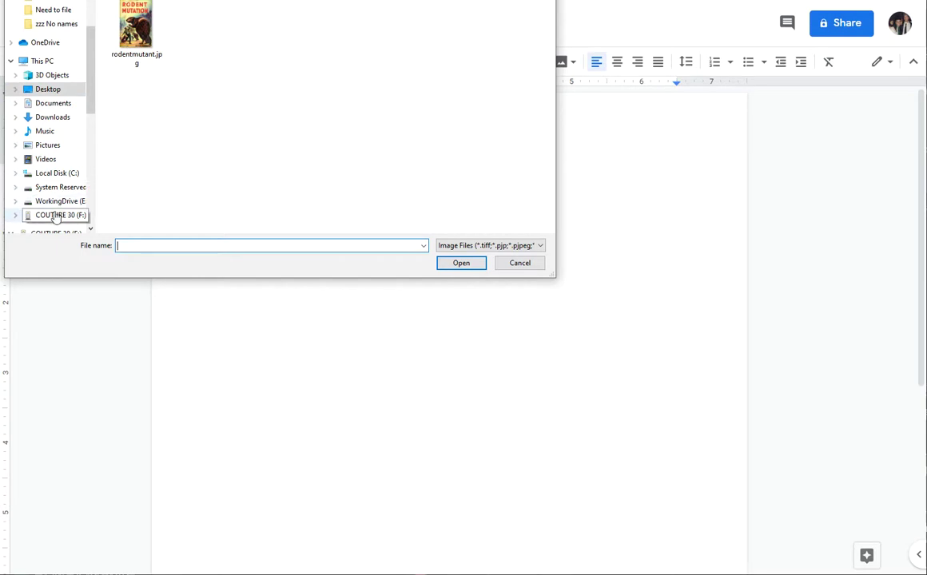
double_click(138, 40)
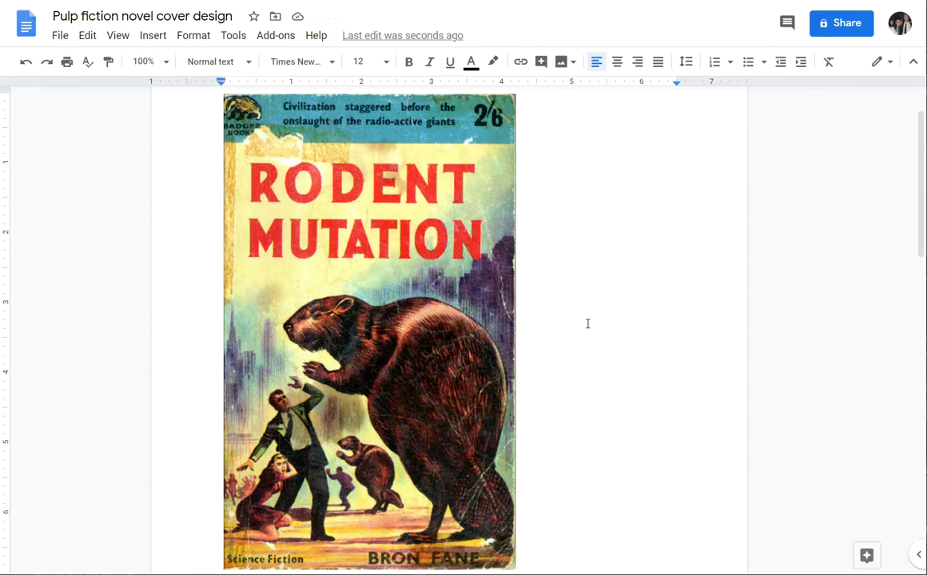
Adjust the blank lines below the cover image so the name, date and class line sits directly under it.
scroll(589, 324, down, 2)
key(Return)
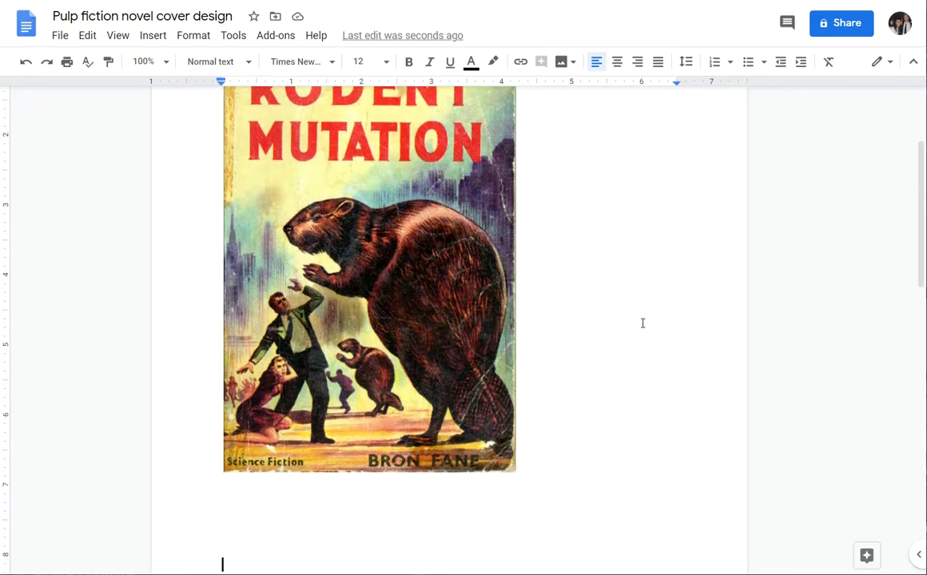
key(Return)
key(Return)
key(Return)
key(Return)
key(Return)
key(BackSpace)
key(BackSpace)
key(BackSpace)
key(BackSpace)
key(Return)
key(Return)
key(Return)
key(Return)
key(BackSpace)
key(BackSpace)
key(BackSpace)
key(Return)
key(Return)
key(BackSpace)
key(BackSpace)
key(Return)
key(Return)
key(Return)
key(BackSpace)
key(BackSpace)
key(BackSpace)
key(BackSpace)
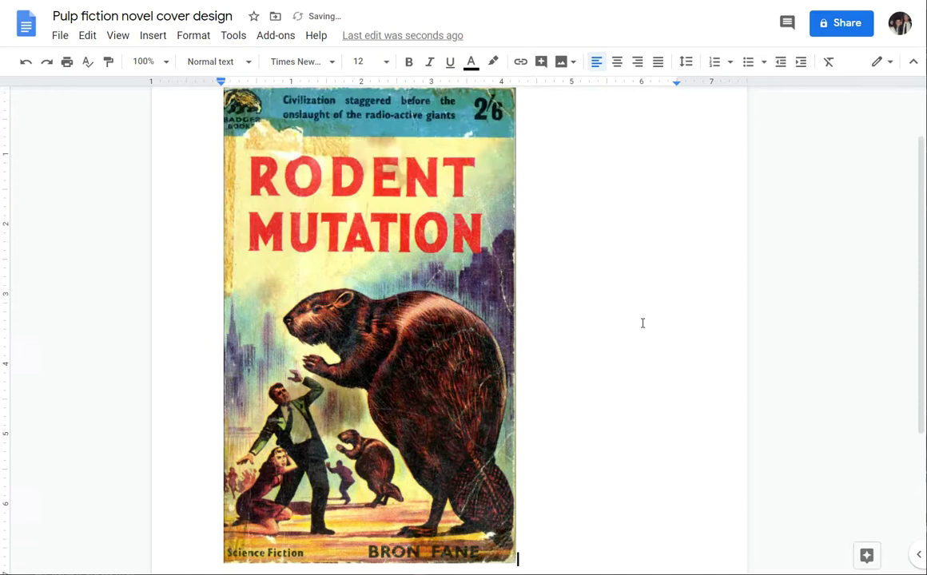
key(Return)
key(Return)
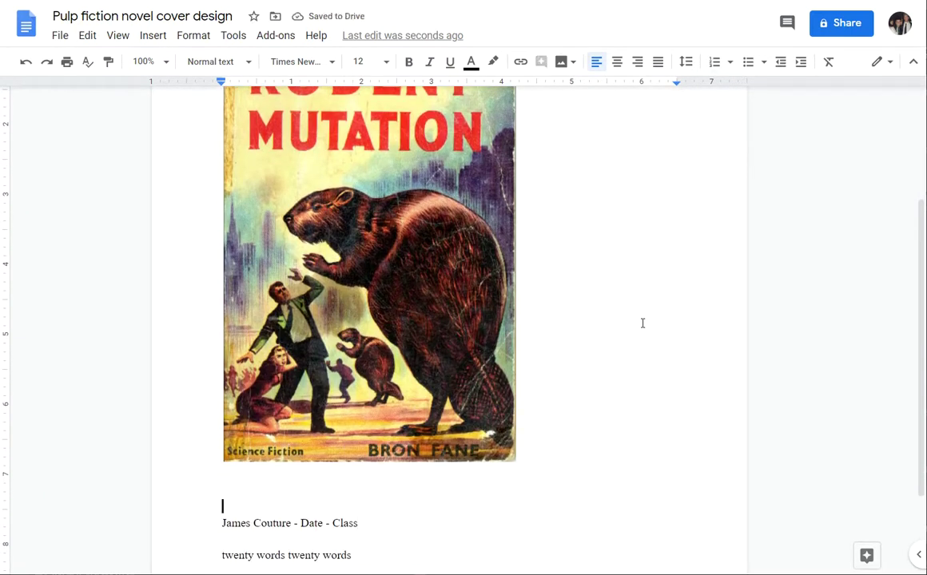
key(BackSpace)
key(BackSpace)
key(BackSpace)
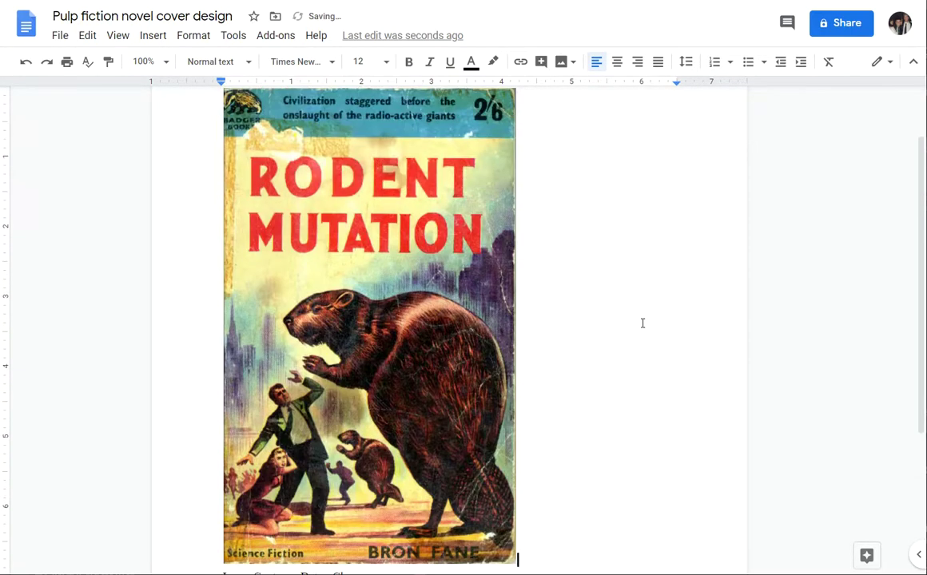
Copy the line "twenty words twenty words" and paste it repeatedly on new lines beneath the original, reviewing the document.
scroll(562, 413, down, 2)
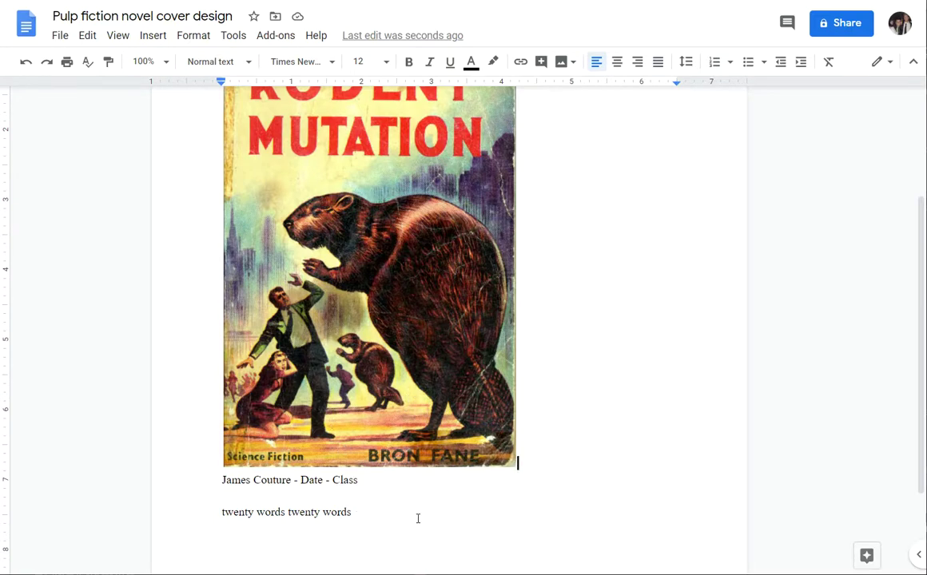
drag(418, 517, 214, 518)
key(ctrl+c)
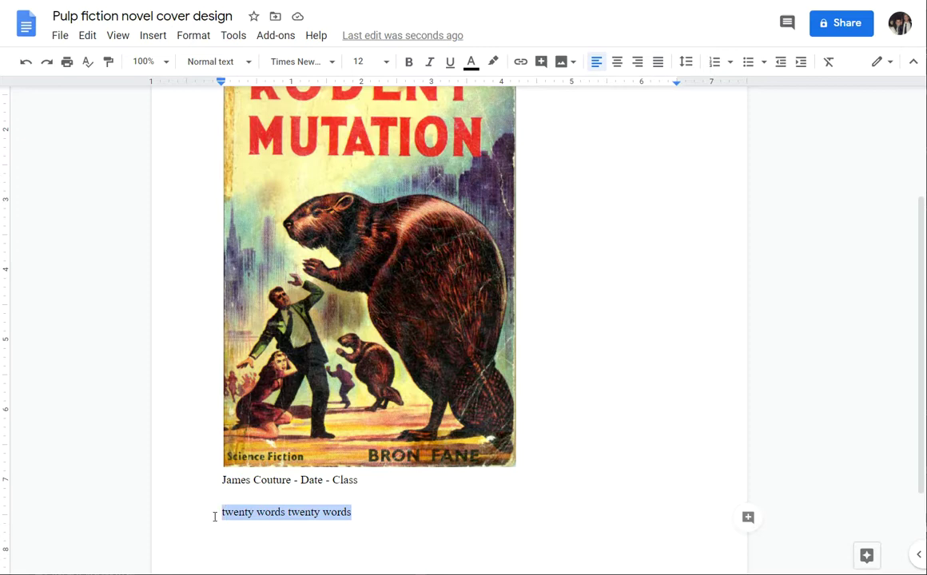
click(381, 519)
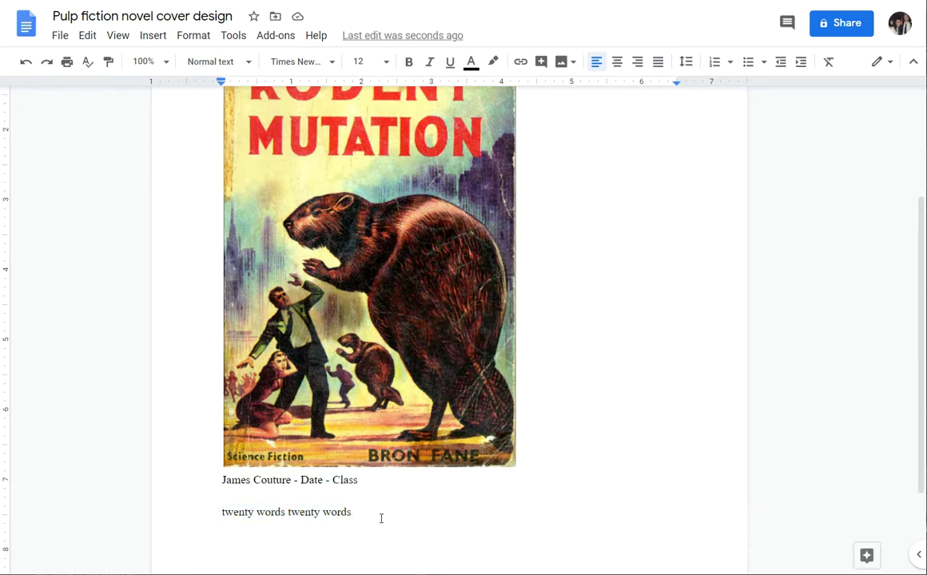
key(Return)
key(ctrl+v)
key(Return)
key(ctrl+v)
key(Return)
key(ctrl+v)
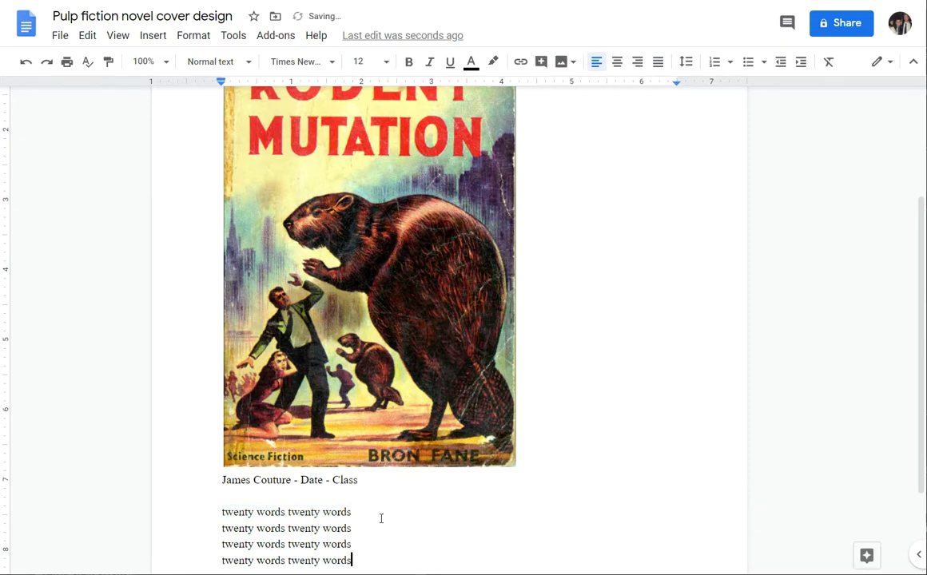
key(Return)
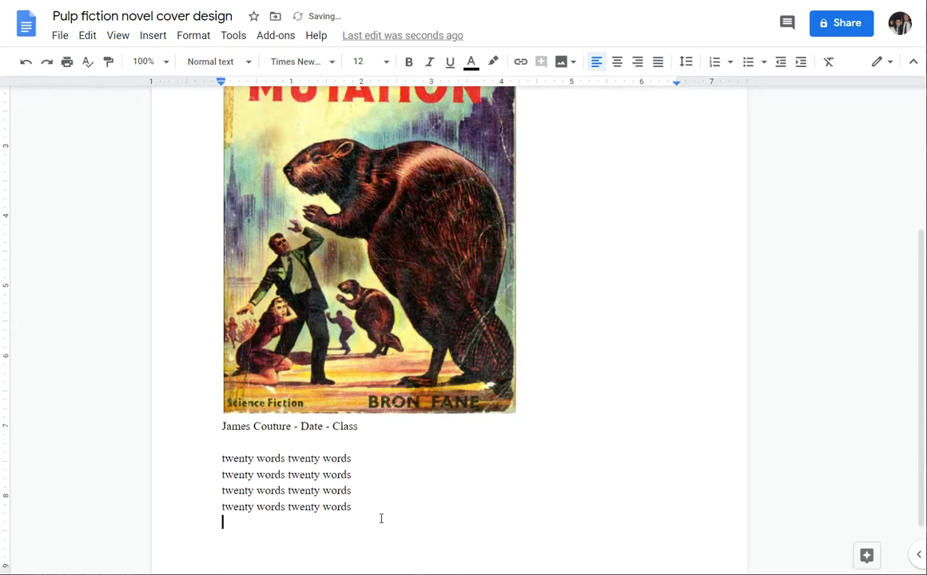
key(ctrl+v)
key(Return)
key(ctrl+v)
key(Return)
key(ctrl+v)
key(Return)
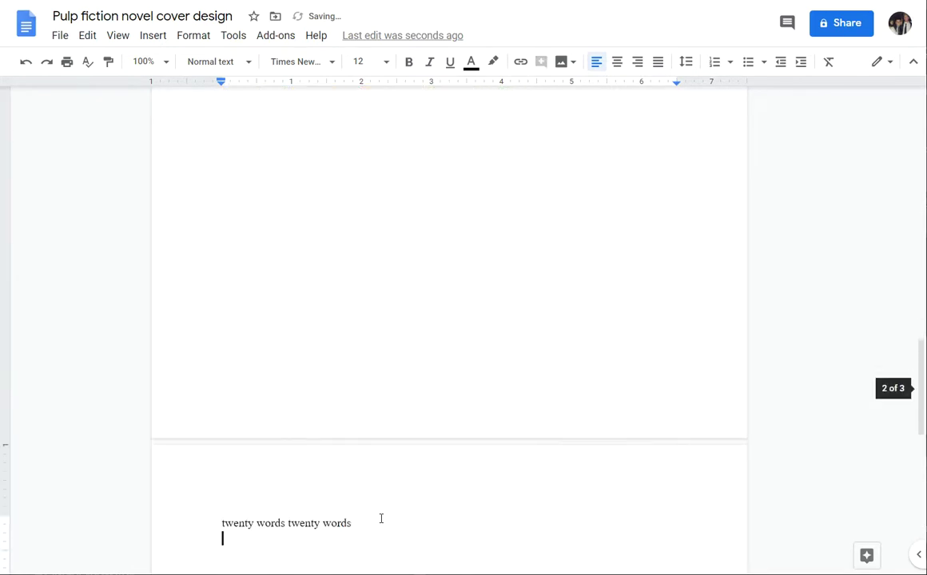
key(ctrl+v)
scroll(436, 464, up, 10)
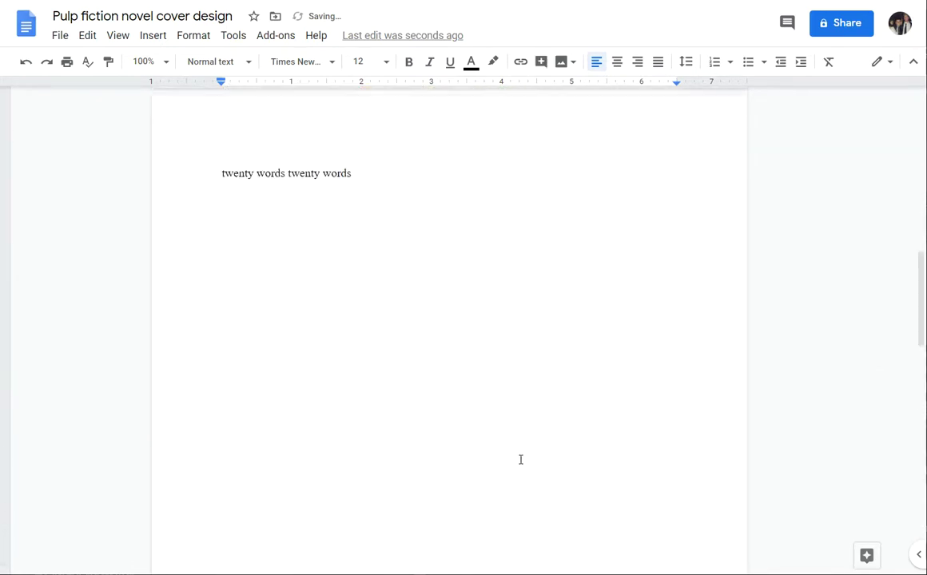
scroll(512, 362, up, 6)
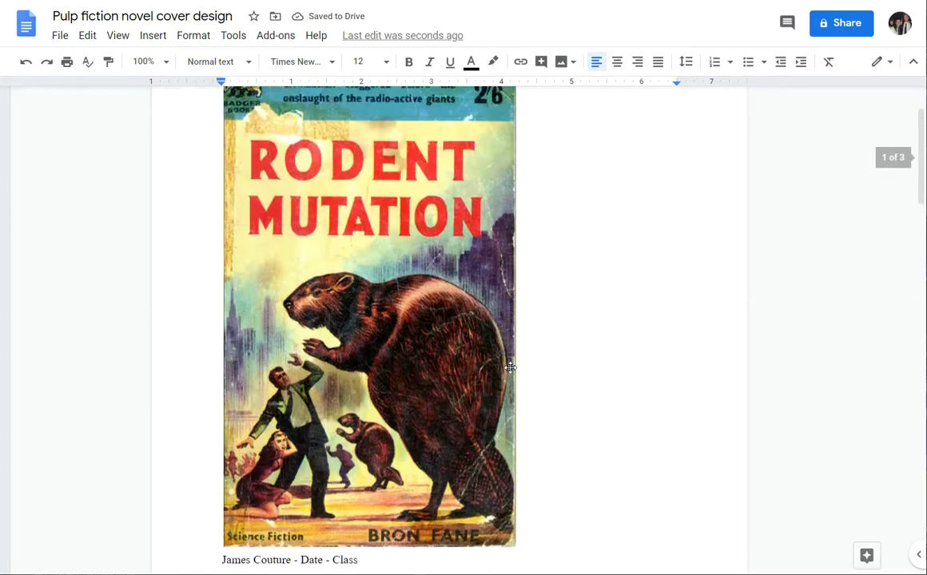
scroll(485, 339, down, 5)
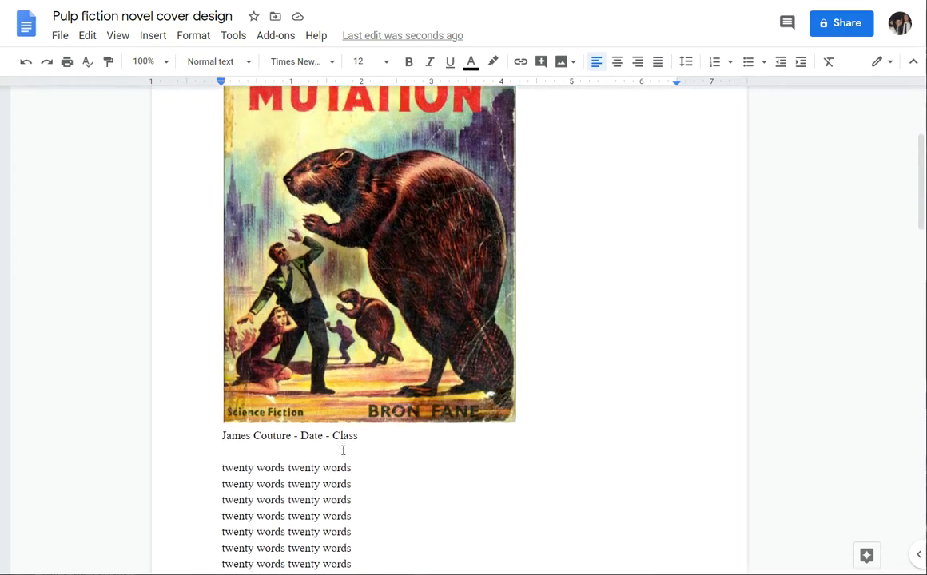
scroll(528, 457, up, 5)
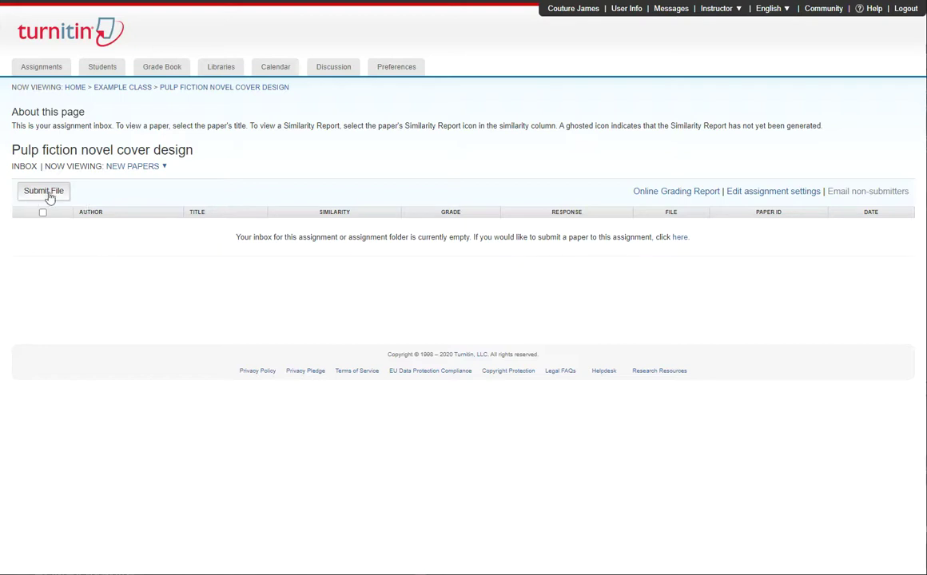
Switch to Turnitin, start a file submission, and enter the author's first and last name and the title "Pale Rider chptr 12-14".
click(48, 193)
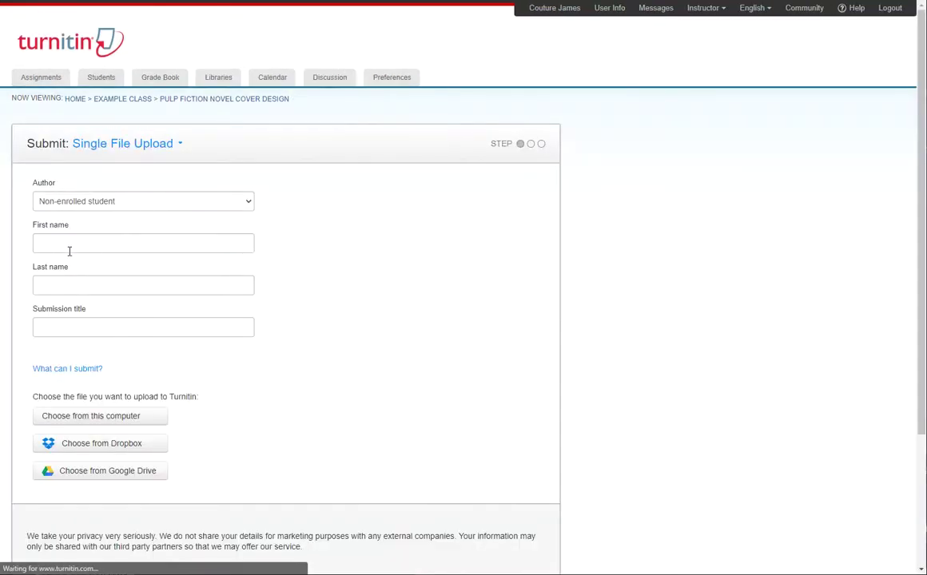
click(71, 248)
click(54, 270)
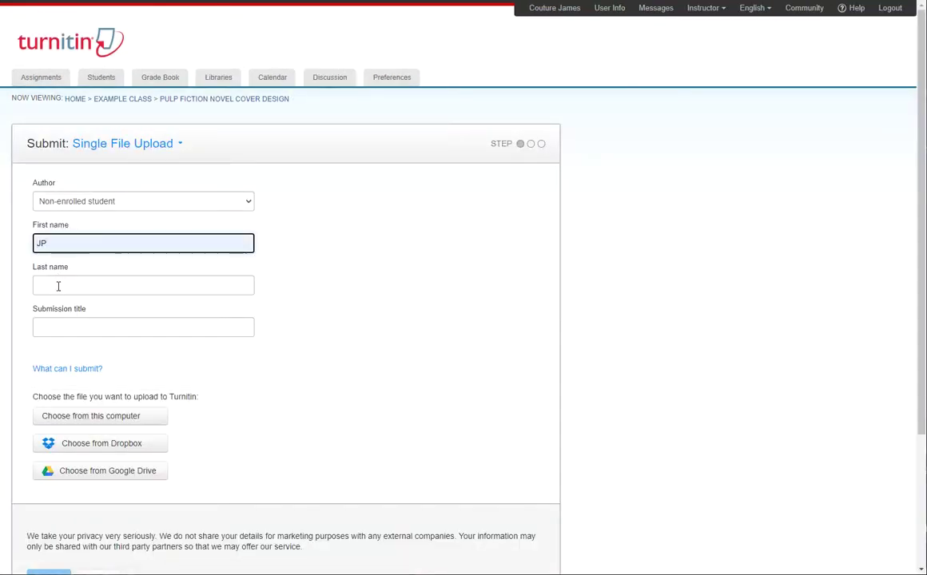
click(56, 285)
click(52, 310)
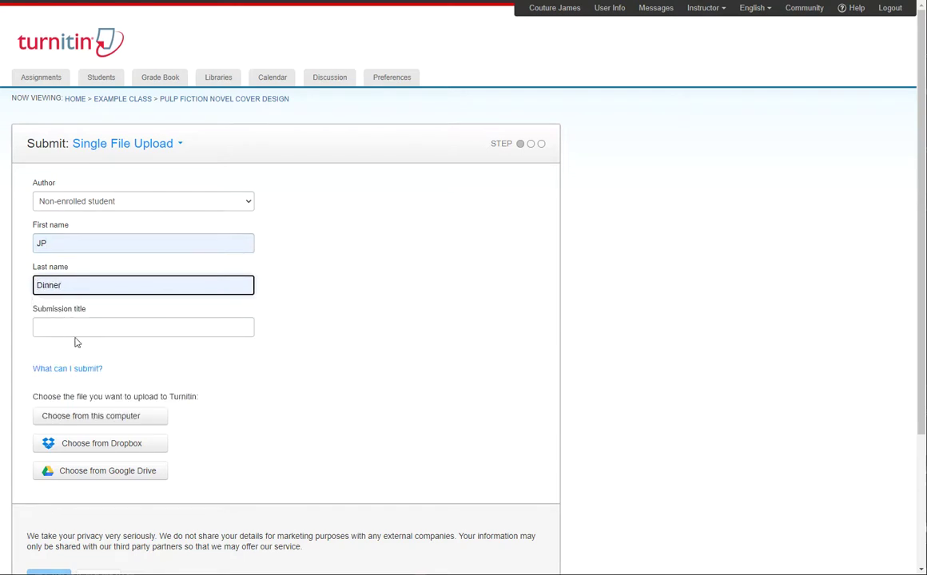
click(76, 330)
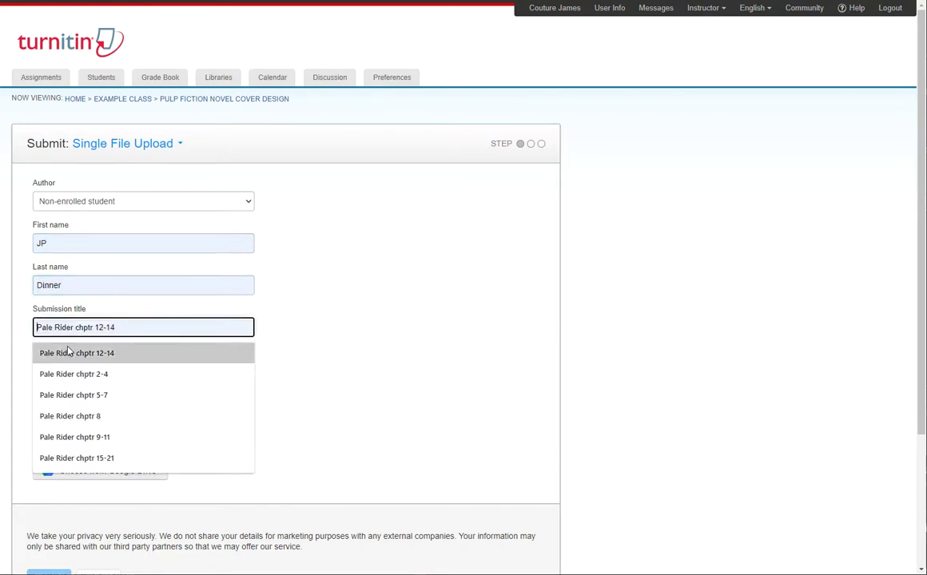
click(73, 352)
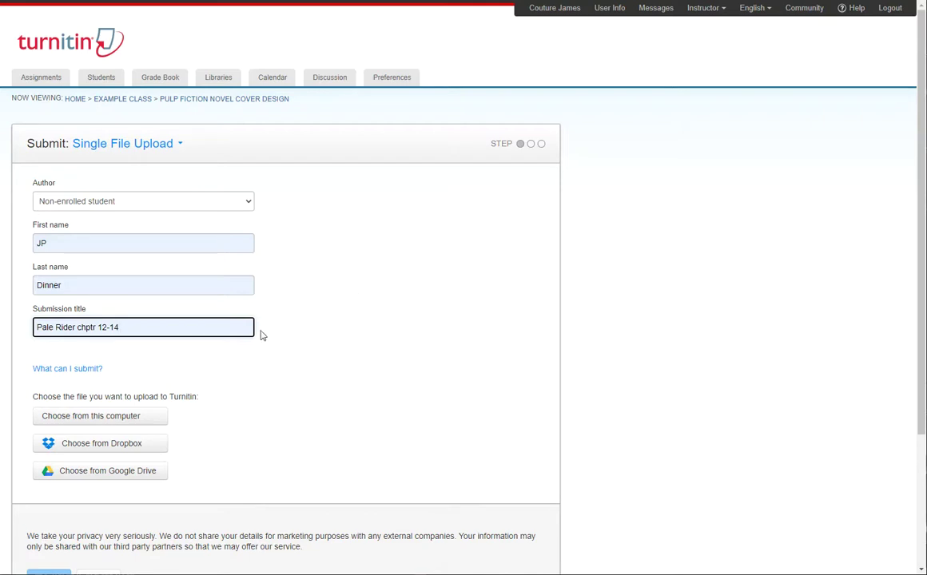
Attach the "Pulp fiction novel cover design" document from Google Drive as the submission file.
scroll(361, 345, down, 1)
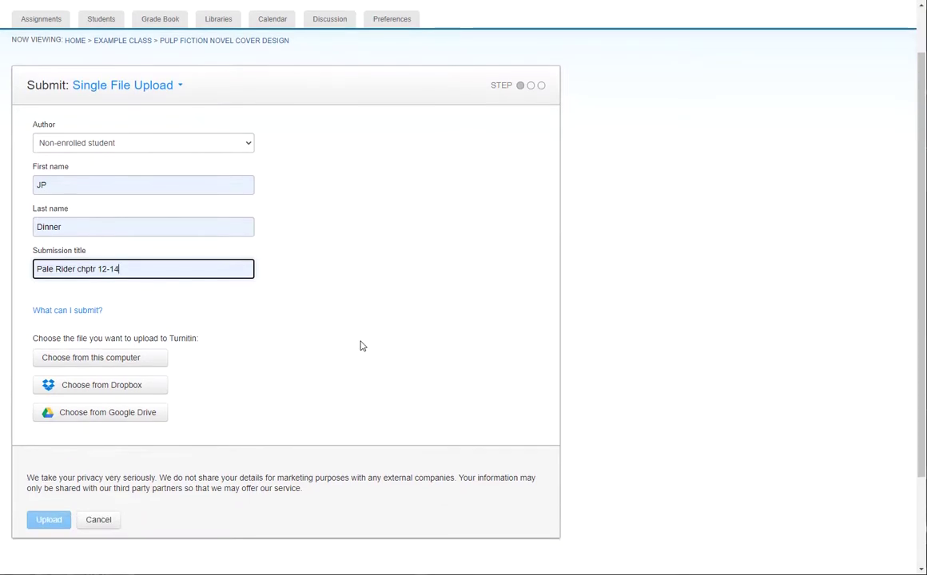
click(116, 85)
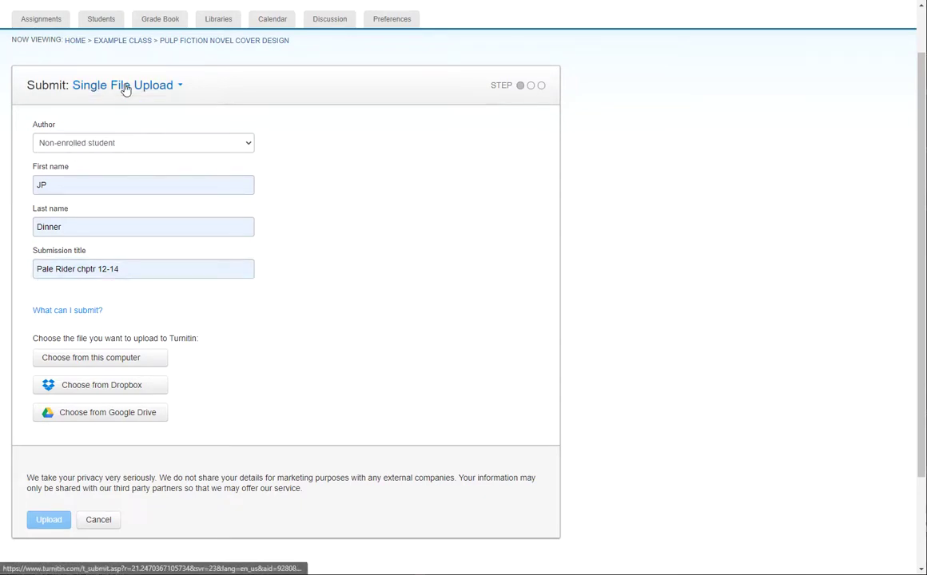
click(137, 416)
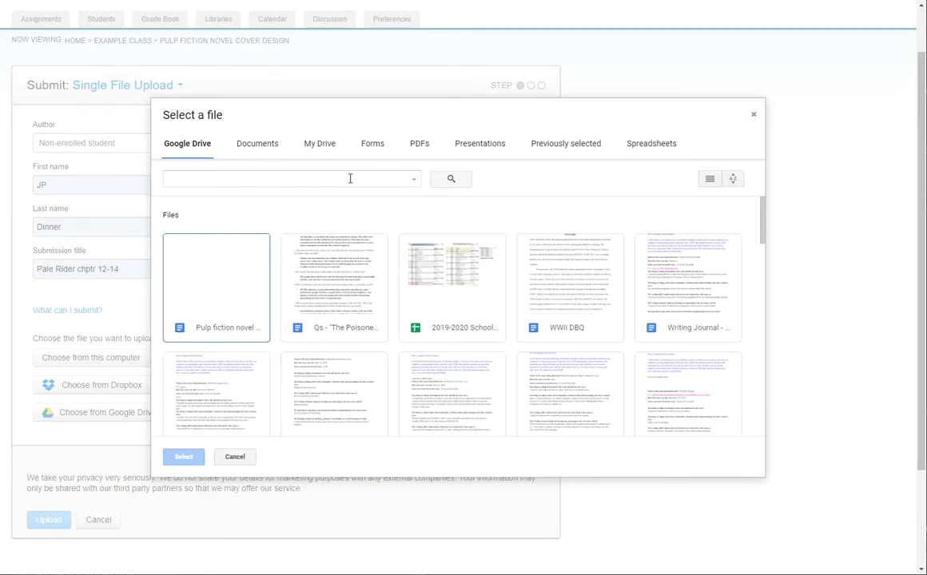
click(211, 286)
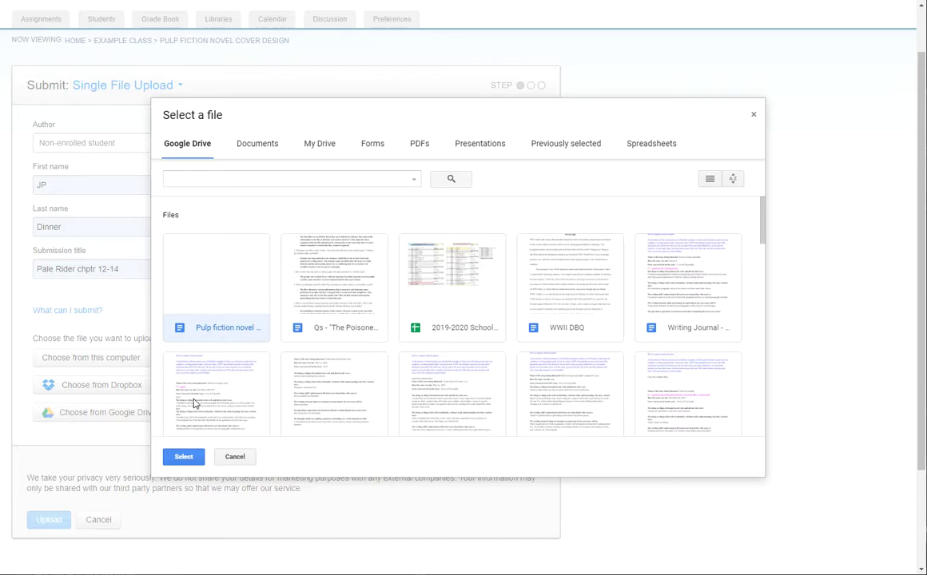
click(184, 456)
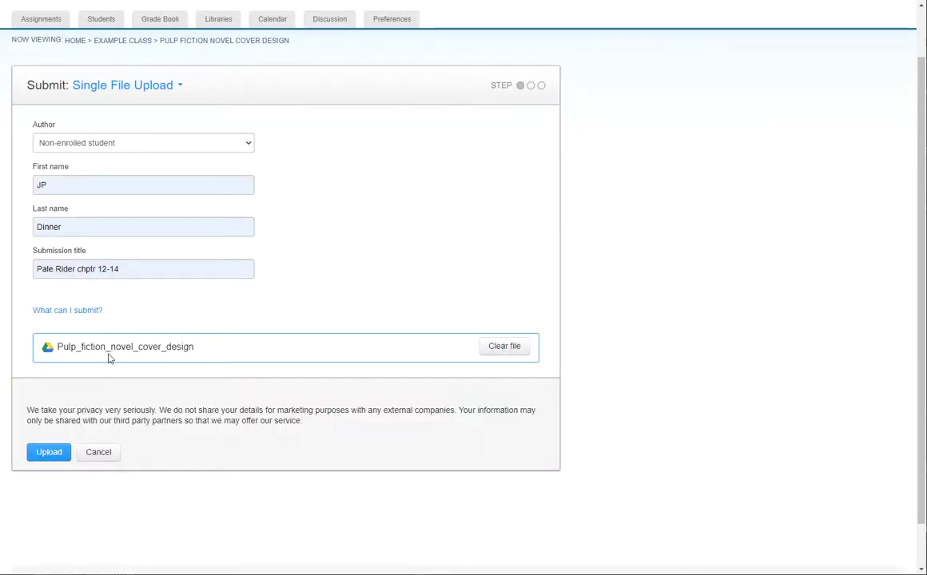
Upload the attached file and examine the submission details and page preview before confirmation.
scroll(415, 342, up, 1)
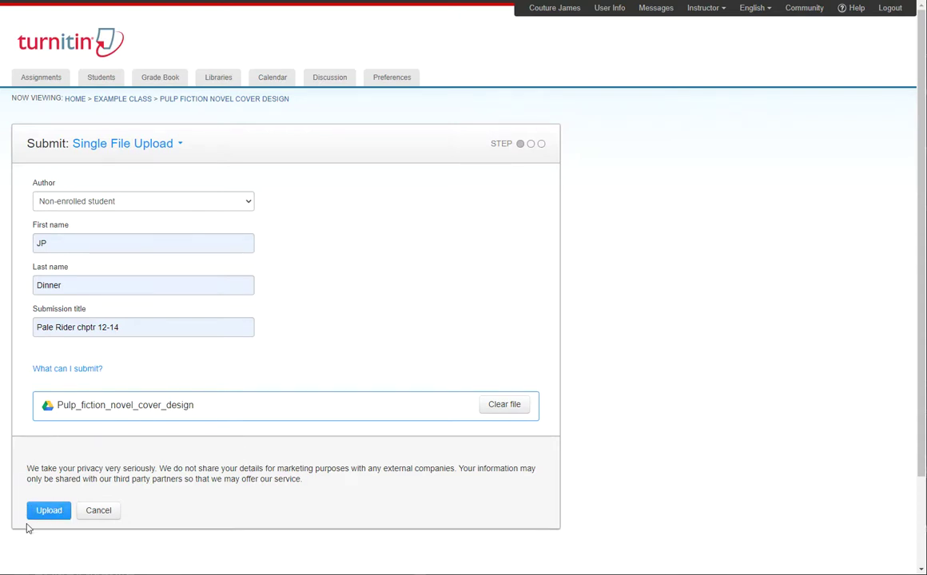
scroll(201, 421, down, 2)
scroll(201, 421, up, 2)
click(47, 511)
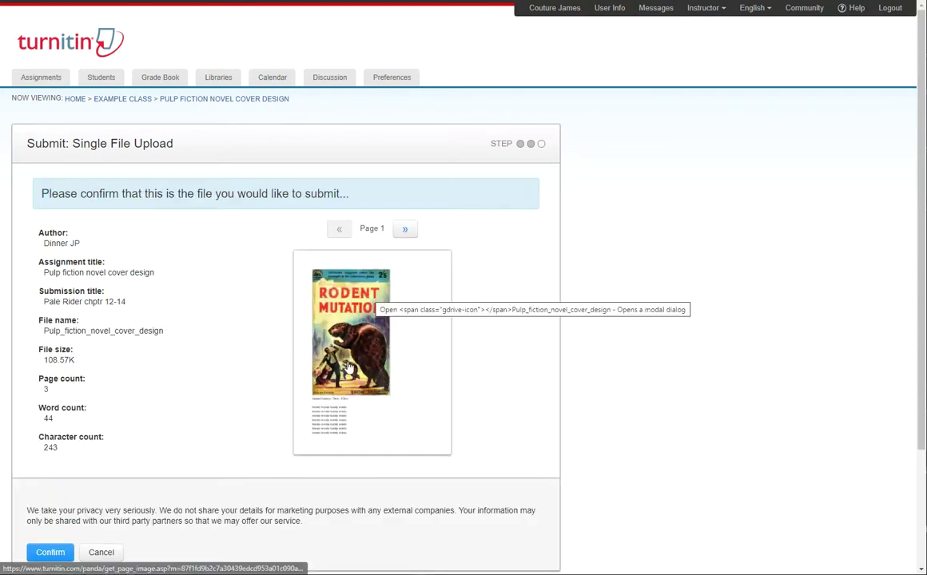
scroll(199, 366, down, 1)
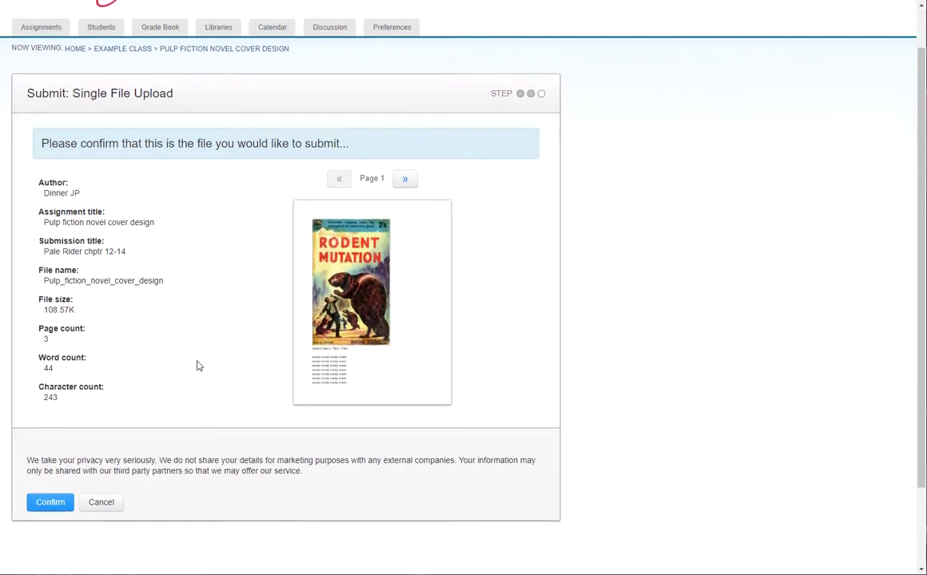
scroll(160, 458, up, 1)
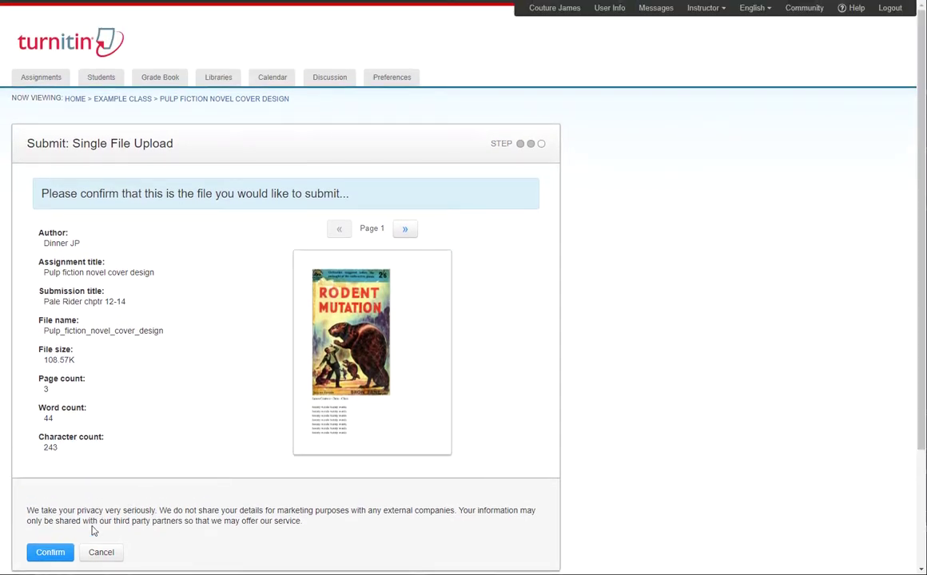
scroll(186, 456, down, 1)
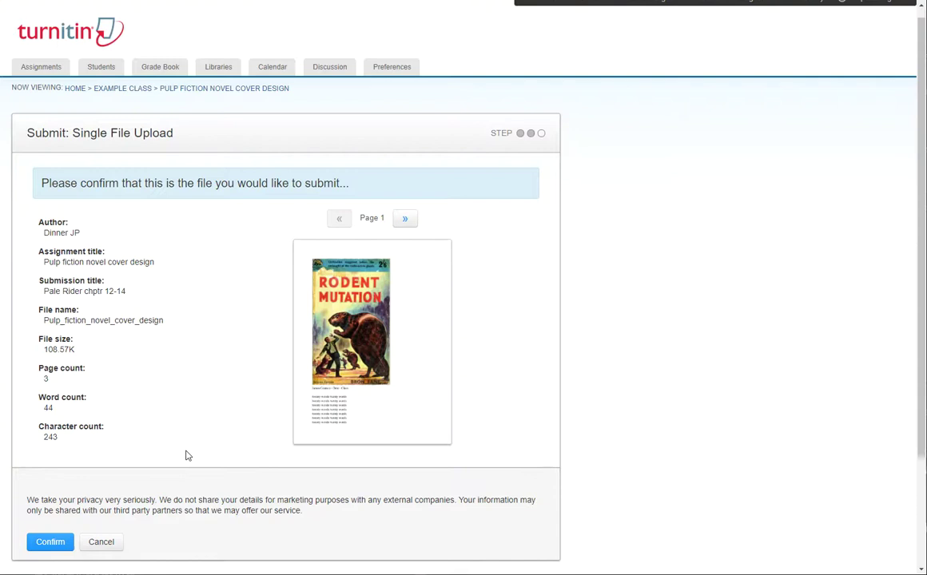
Confirm the single file upload to the "Pulp fiction novel cover design" assignment and review its digital receipt.
scroll(191, 457, down, 3)
scroll(194, 450, up, 3)
click(51, 553)
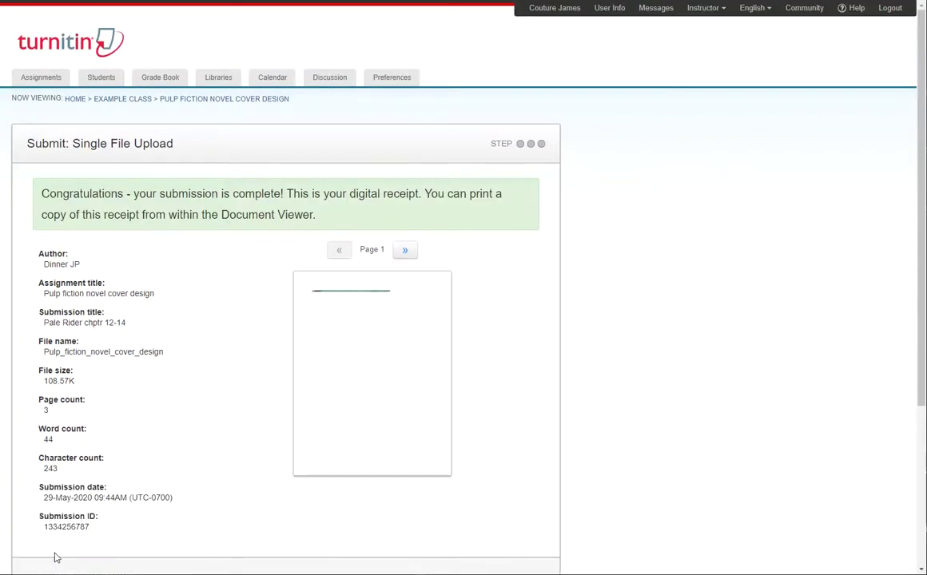
scroll(165, 441, down, 3)
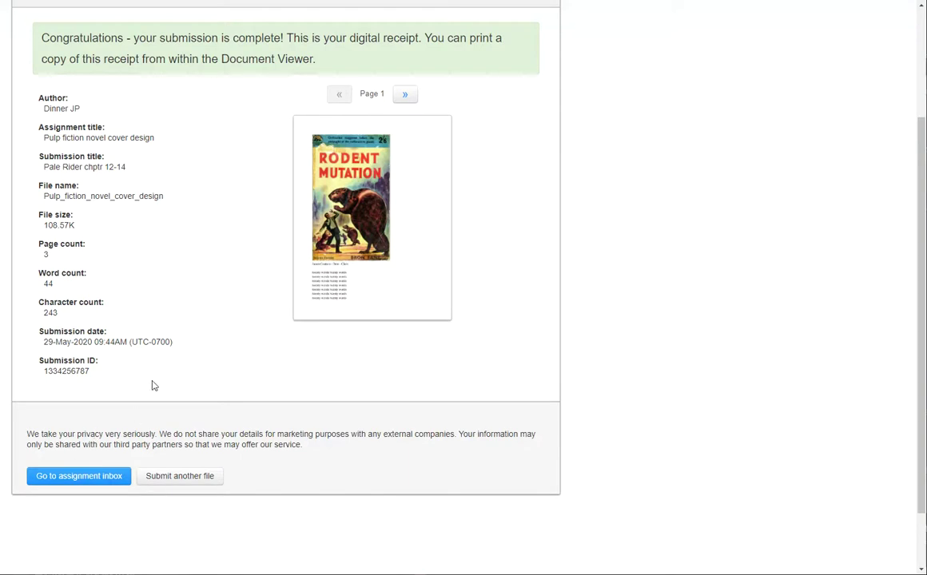
scroll(152, 385, up, 3)
scroll(162, 388, down, 3)
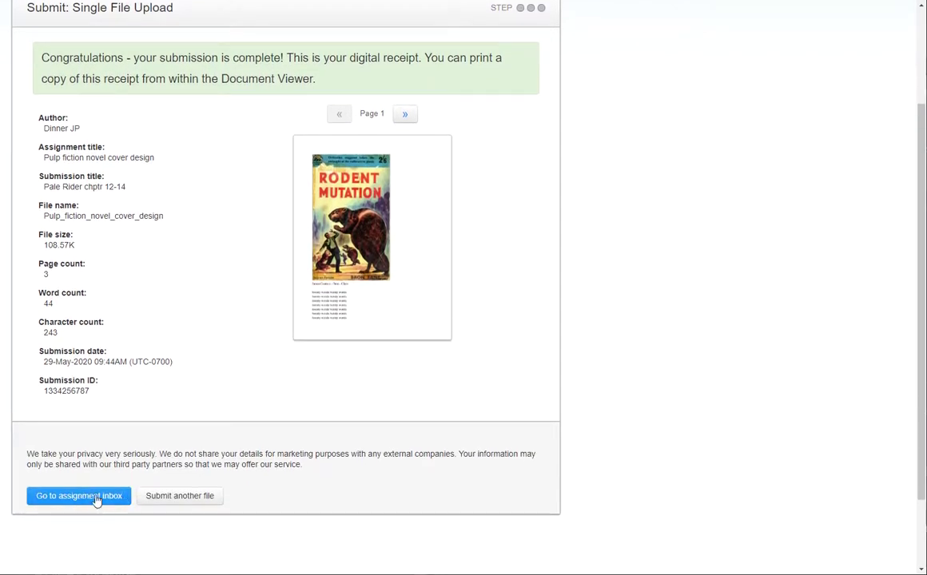
Go to the assignment inbox and open the "Pale Rider chptr 12-14" paper for grading, accepting the draft submission notice.
click(84, 497)
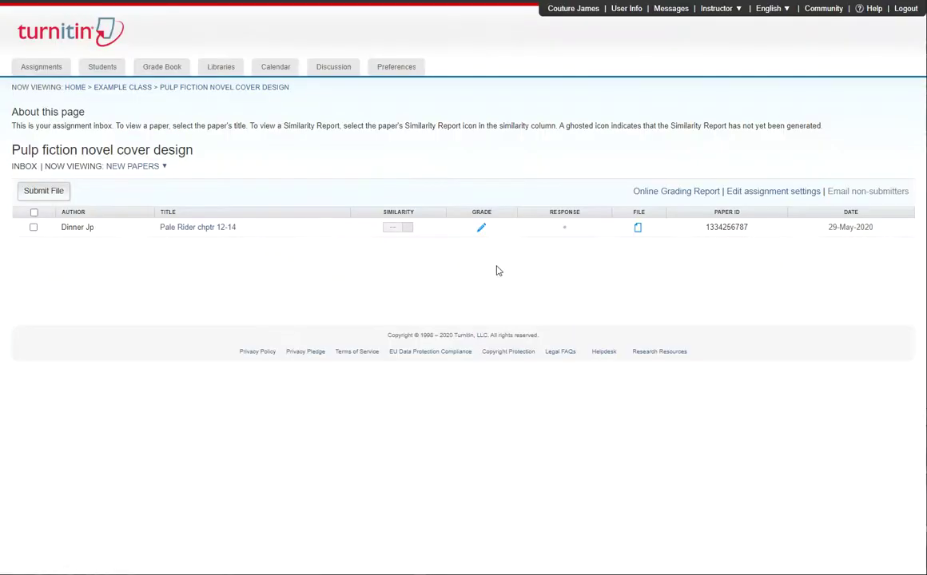
click(481, 229)
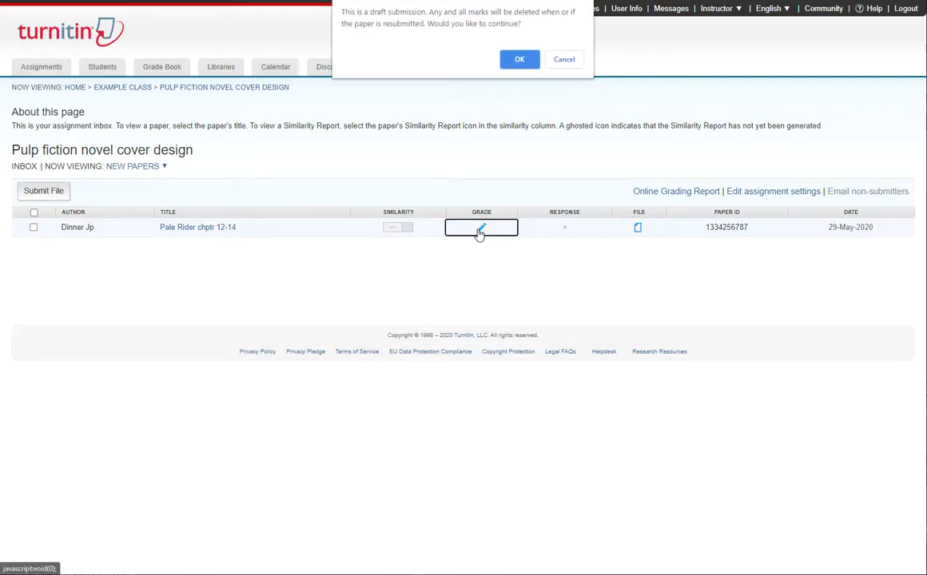
click(524, 60)
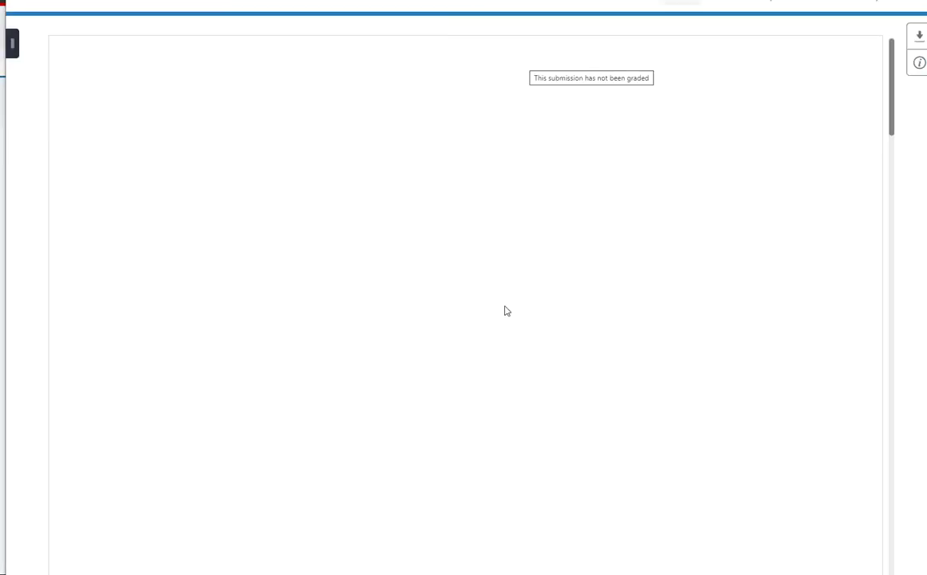